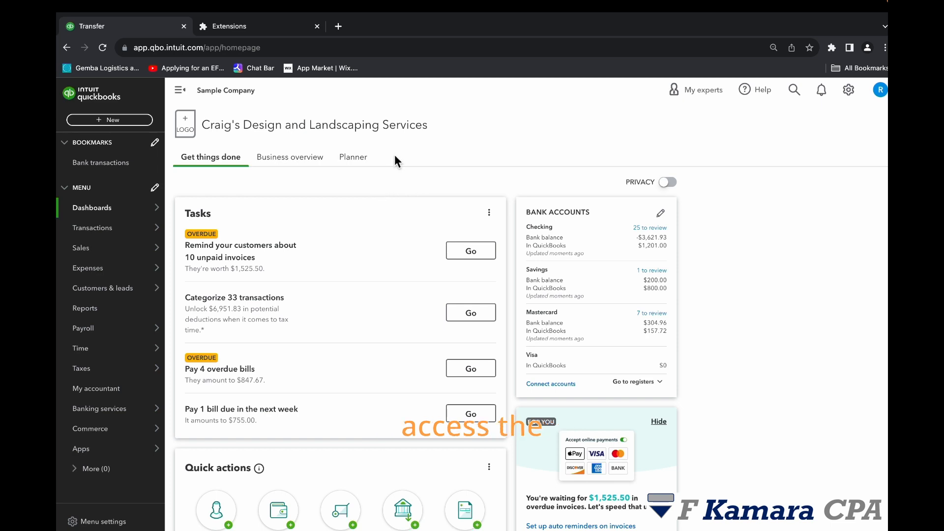
# Create a new funds transfer from the Checking account to the Savings account.
pyautogui.click(114, 121)
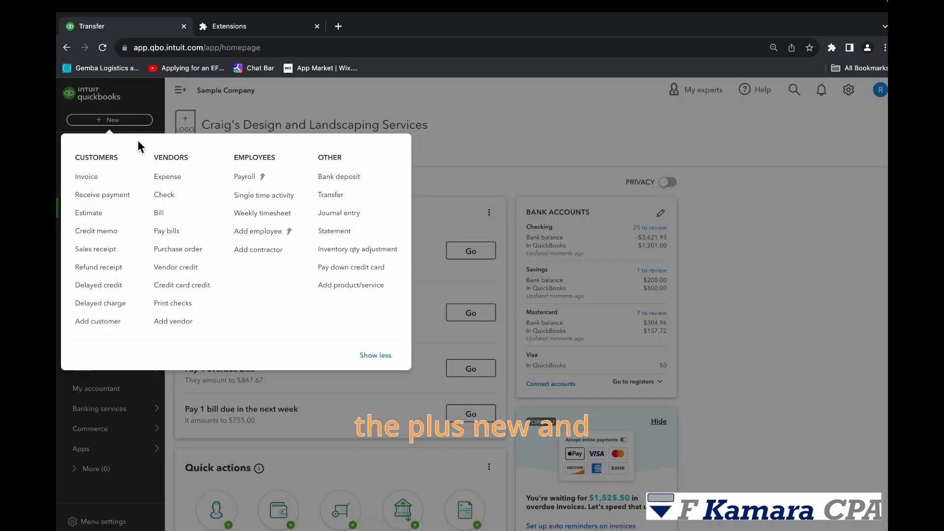
pyautogui.click(336, 202)
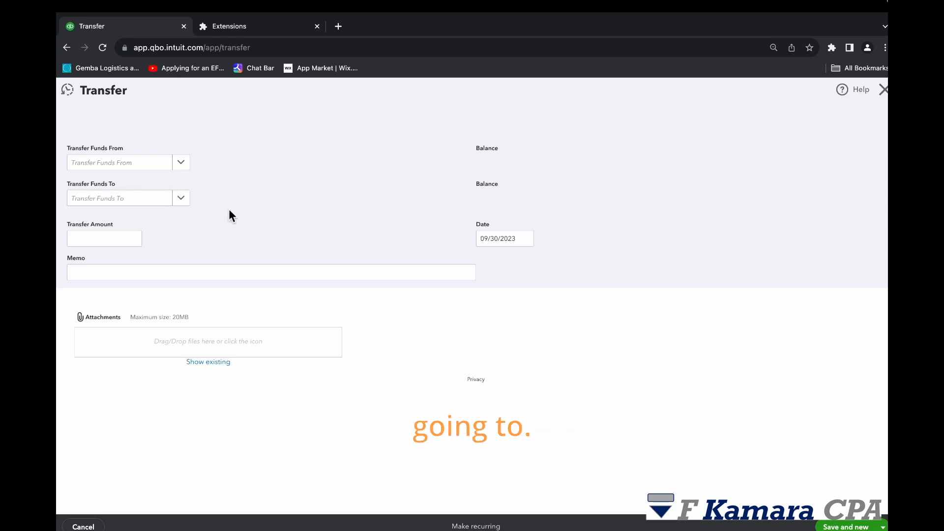
pyautogui.click(181, 164)
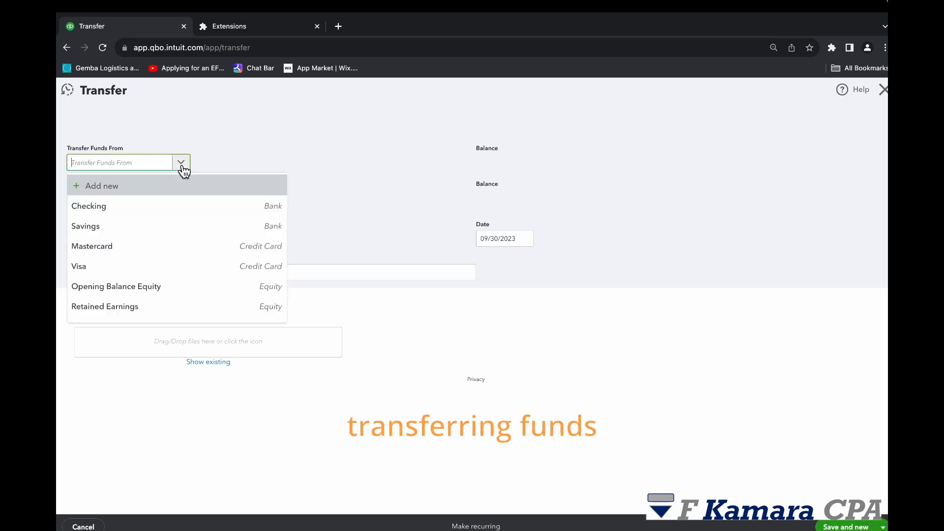
pyautogui.click(162, 212)
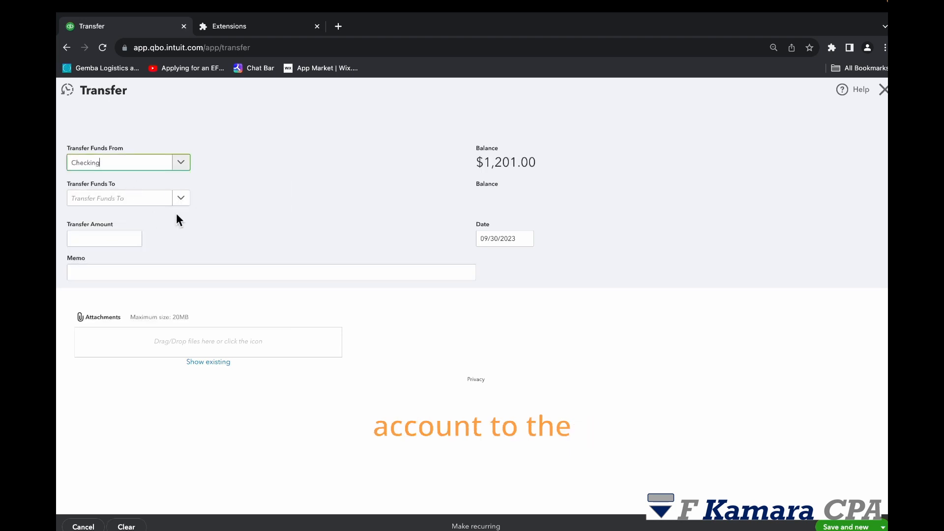
pyautogui.click(181, 199)
pyautogui.click(165, 274)
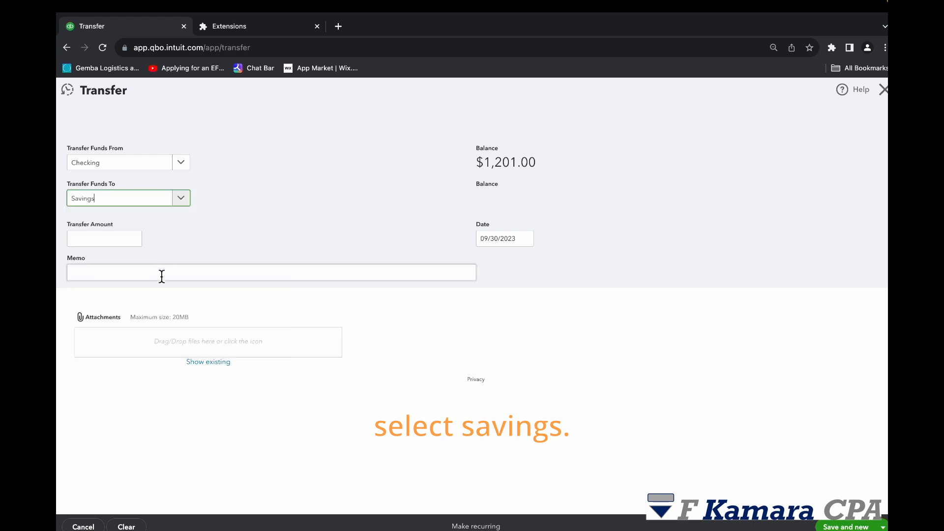
# Review the balances of both selected accounts and set the transfer amount to 500.00.
pyautogui.click(124, 246)
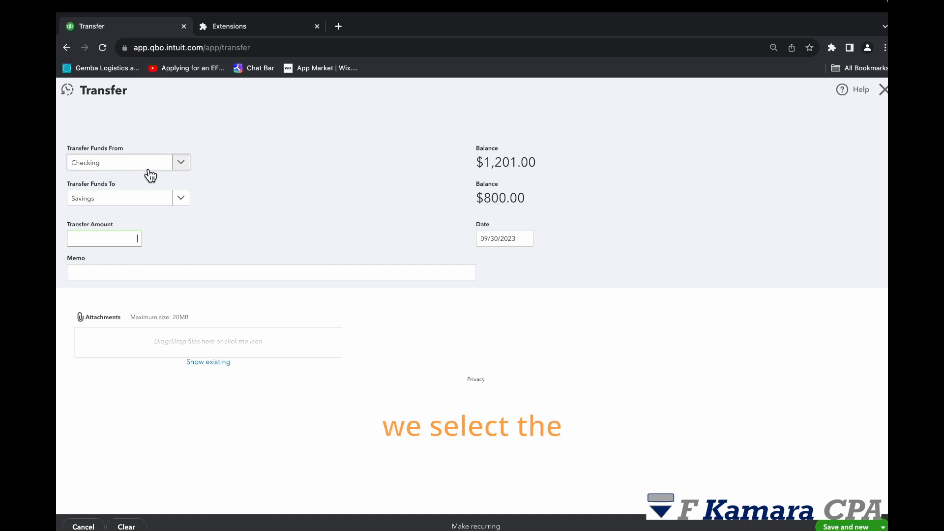
pyautogui.click(479, 162)
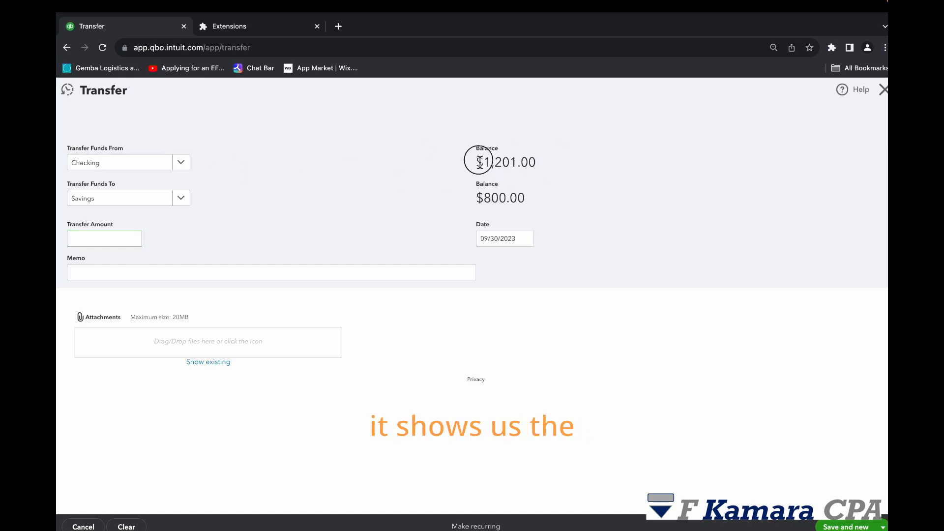
pyautogui.moveTo(479, 161); pyautogui.dragTo(565, 171)
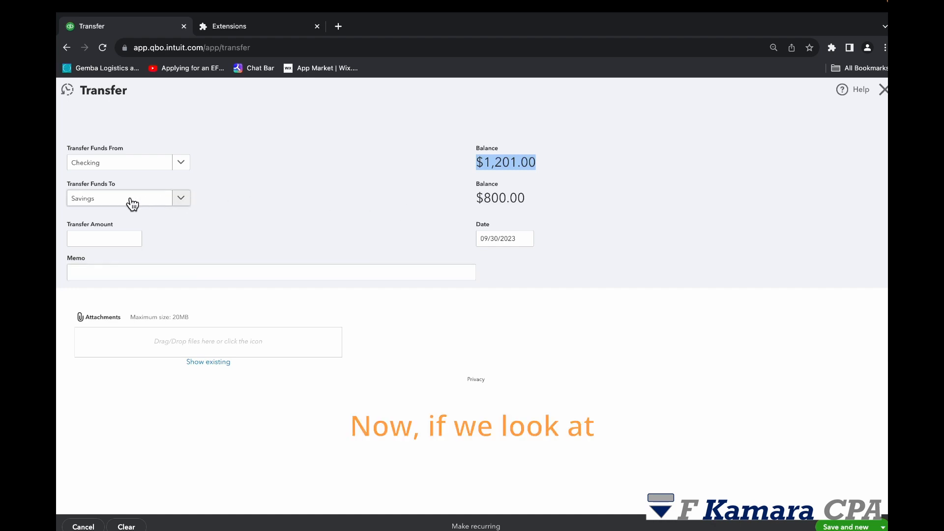
pyautogui.moveTo(480, 202); pyautogui.dragTo(566, 201)
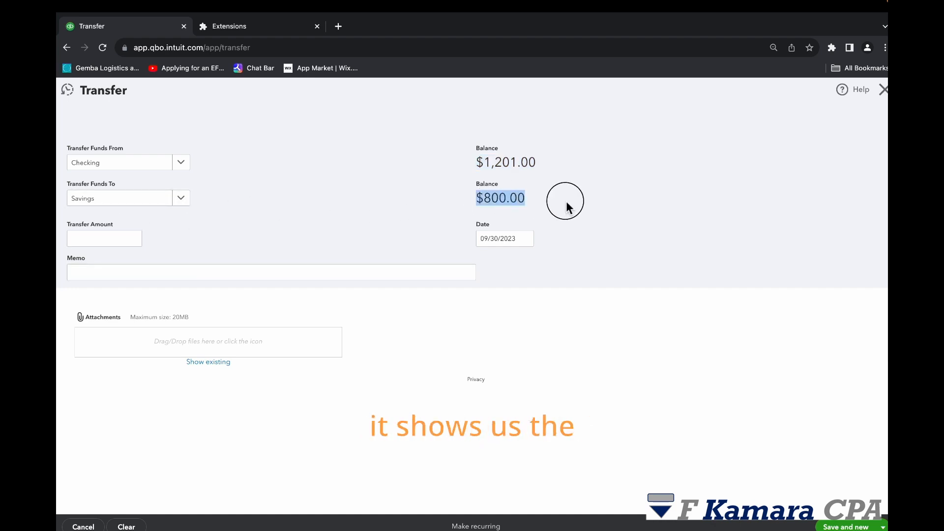
pyautogui.click(129, 240)
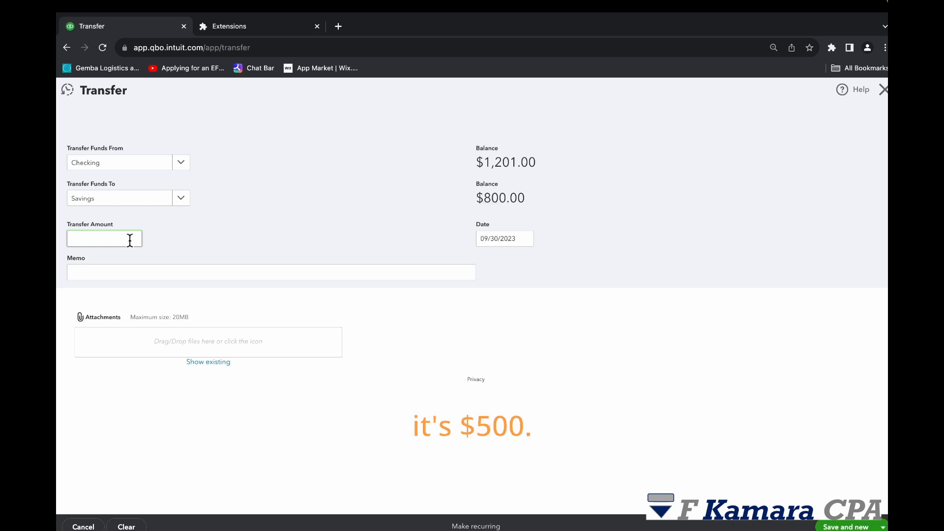
pyautogui.write('500')
pyautogui.press('Tab')
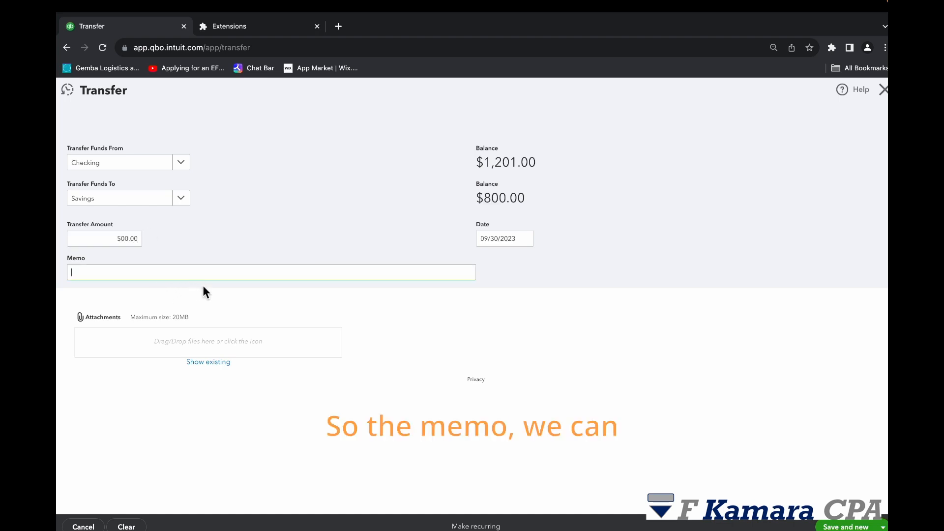
# Enter "This is. a monthly transfer" as the memo of the transfer.
pyautogui.write('Th')
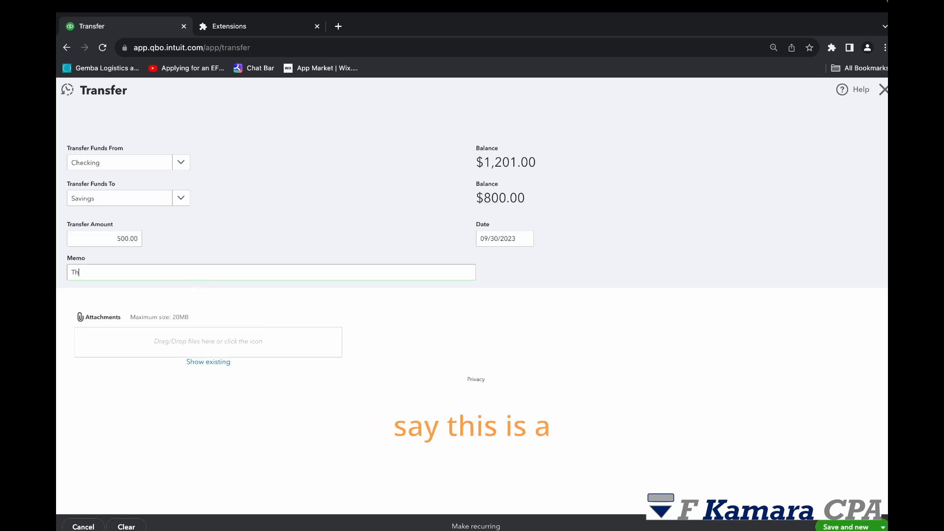
pyautogui.write('is is. a m')
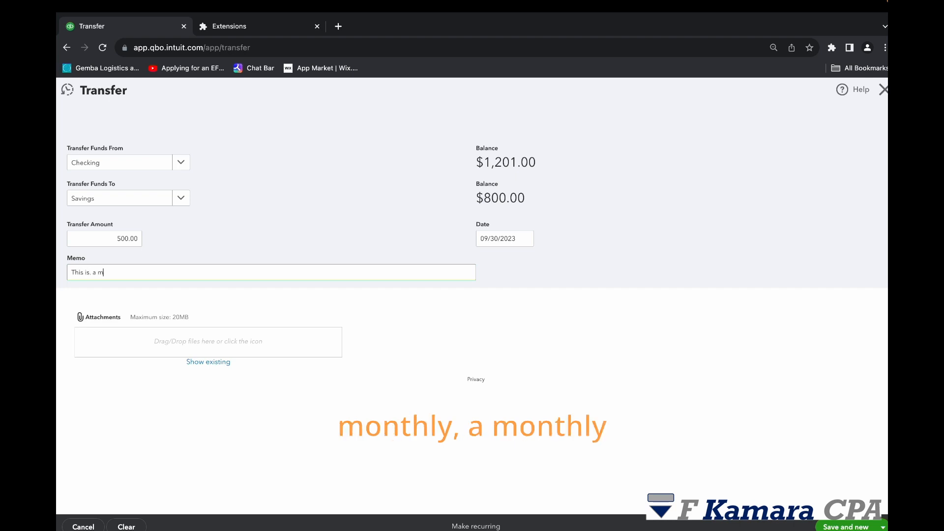
pyautogui.write('onthly transfer')
pyautogui.click(424, 343)
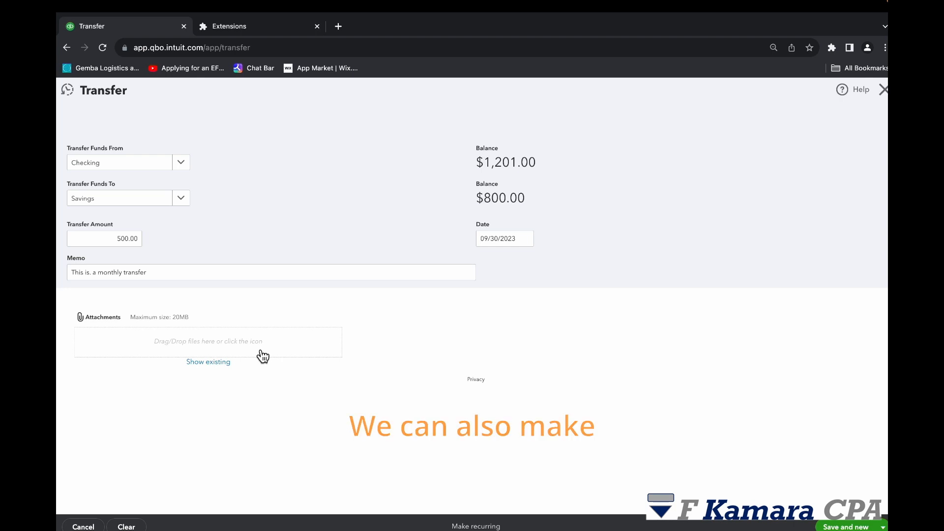
# Make the transfer recurring with the template name Monthly Transfer, type Scheduled, created 5 days in advance.
pyautogui.click(477, 526)
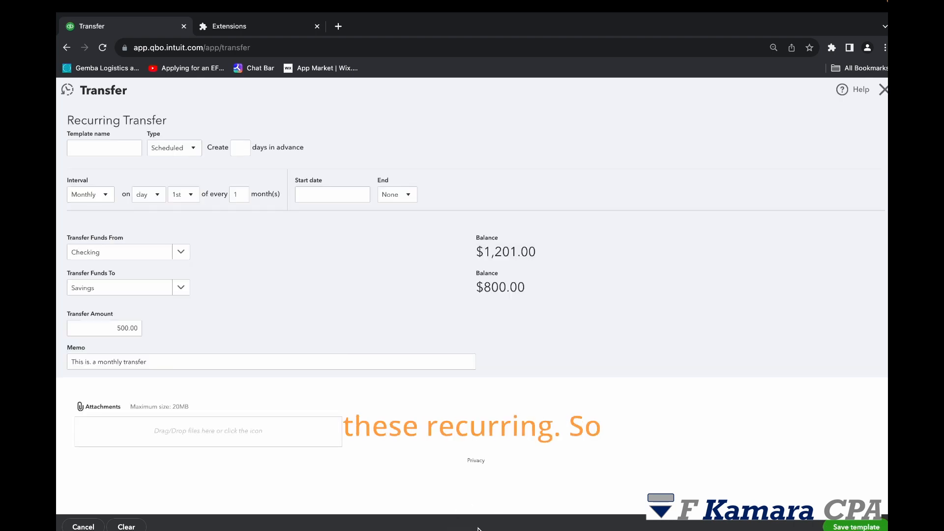
pyautogui.click(109, 148)
pyautogui.write('Monthly Transfer')
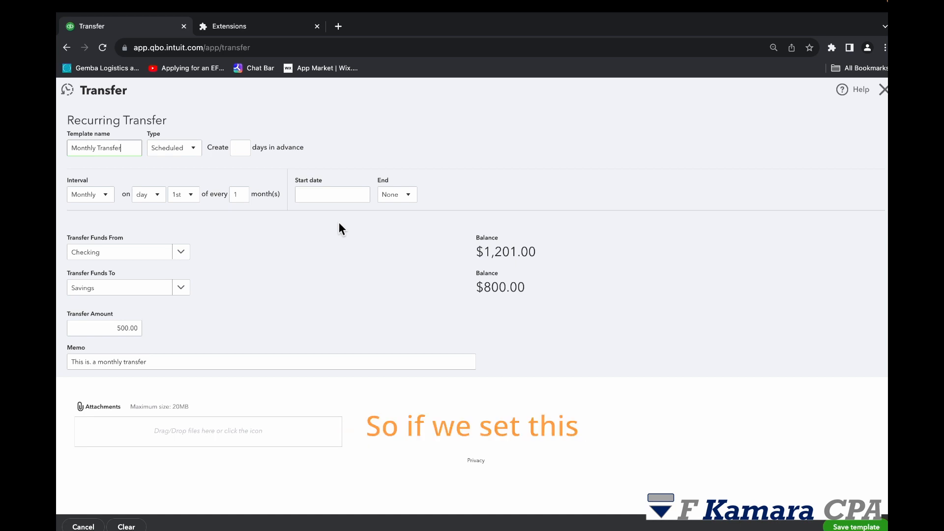
pyautogui.click(199, 156)
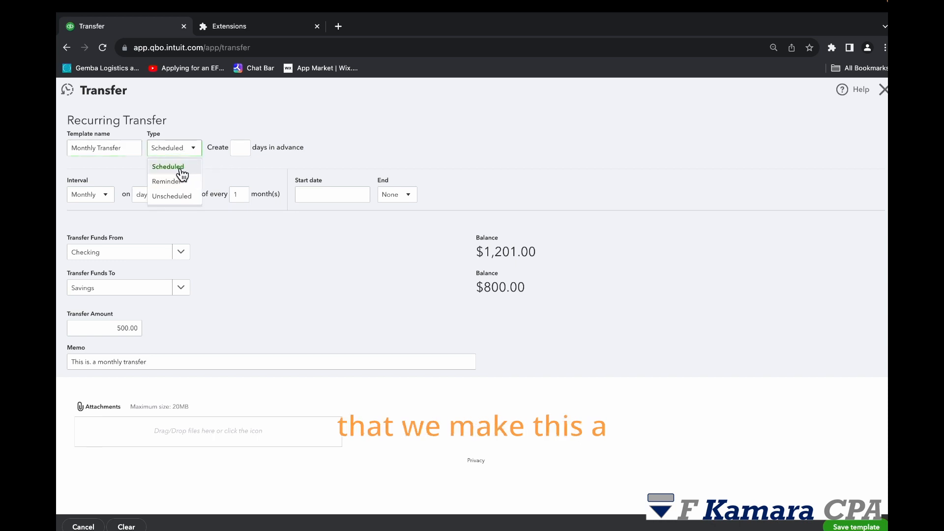
pyautogui.click(183, 165)
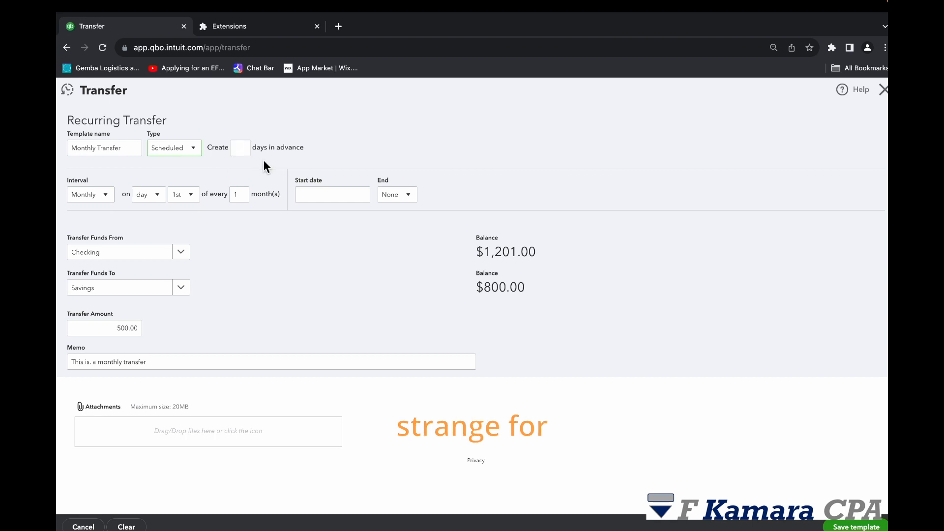
pyautogui.click(246, 152)
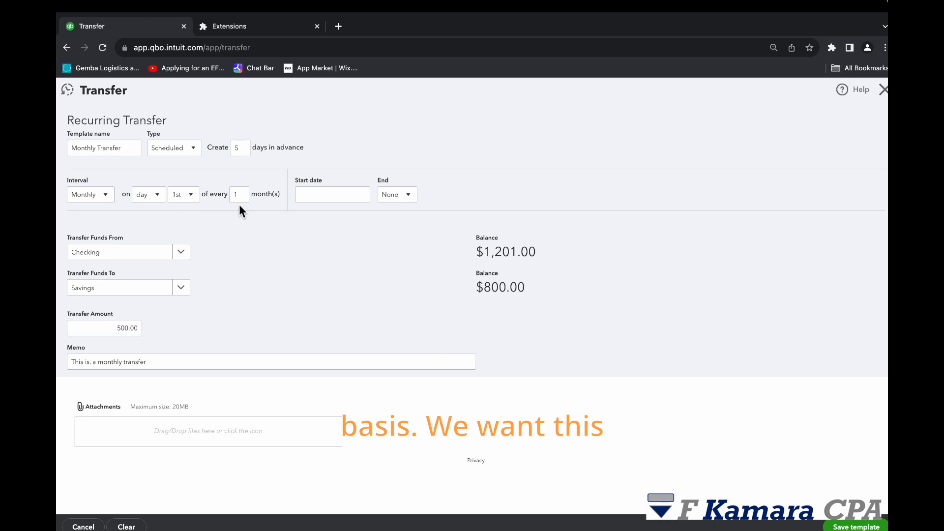
# Set the recurring transfer's start date to 10/01/2023 and save the template.
pyautogui.click(365, 195)
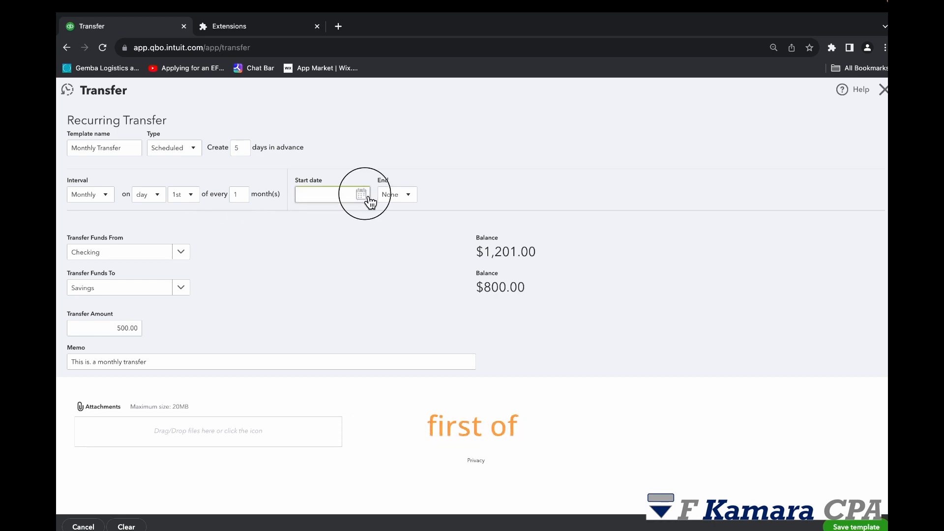
pyautogui.click(389, 220)
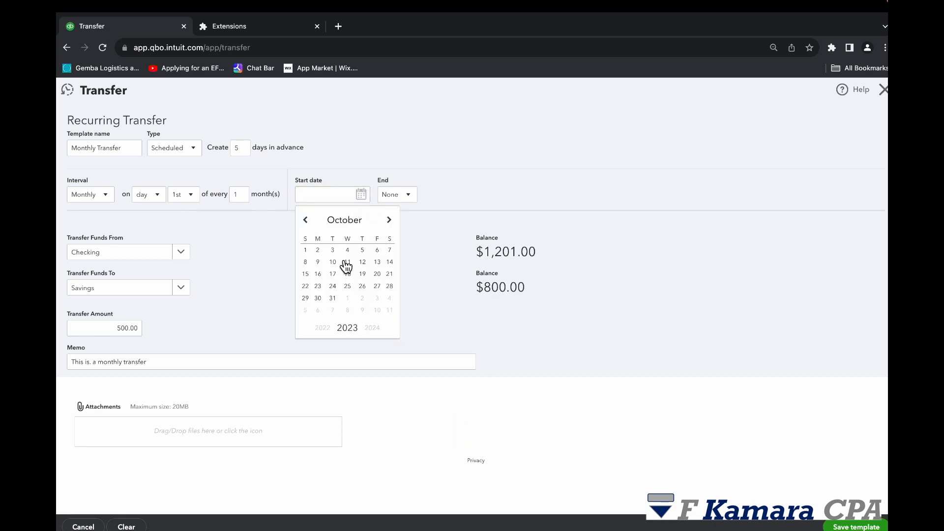
pyautogui.click(308, 250)
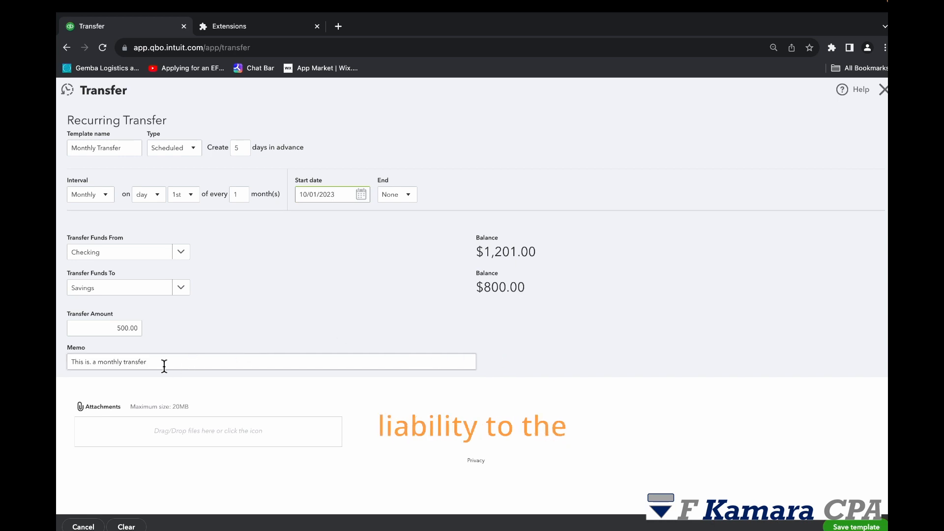
pyautogui.tripleClick(126, 362)
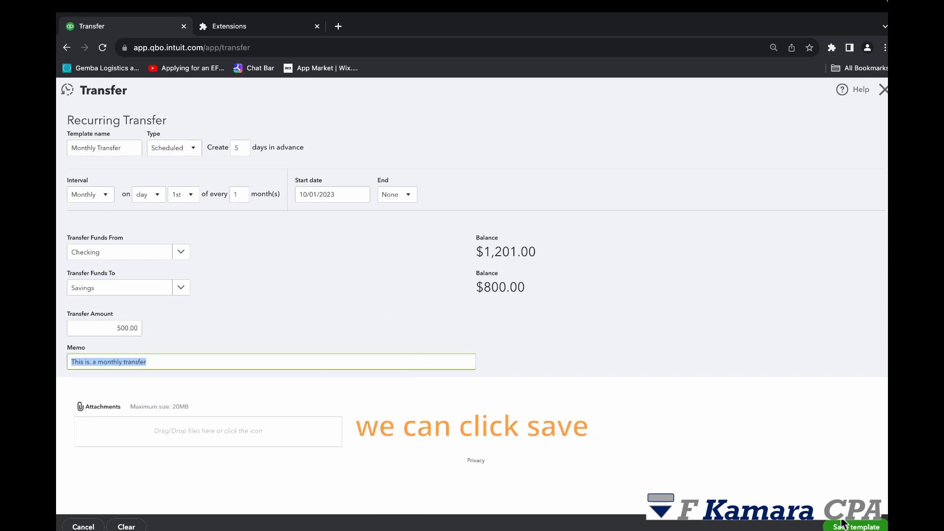
pyautogui.click(583, 399)
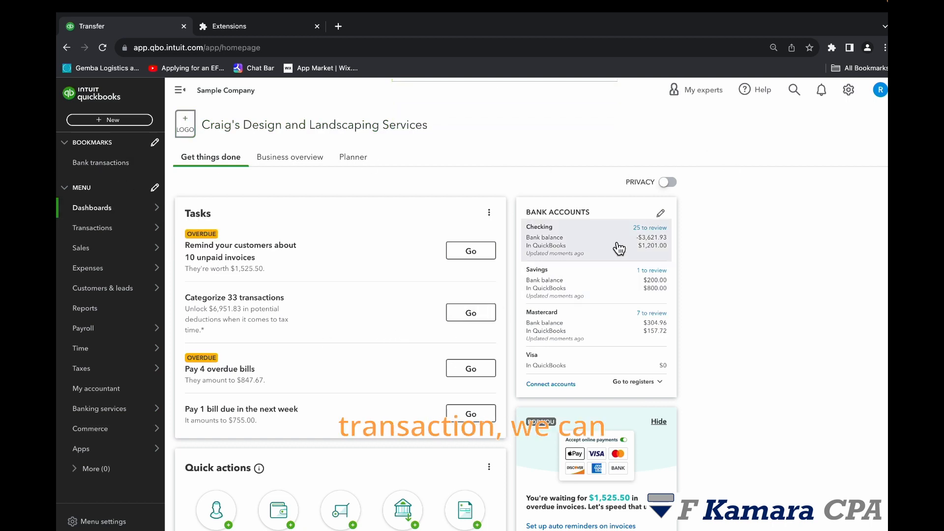
# Use the Monthly Transfer template from the recurring transactions list to create the transfer and save it.
pyautogui.click(848, 91)
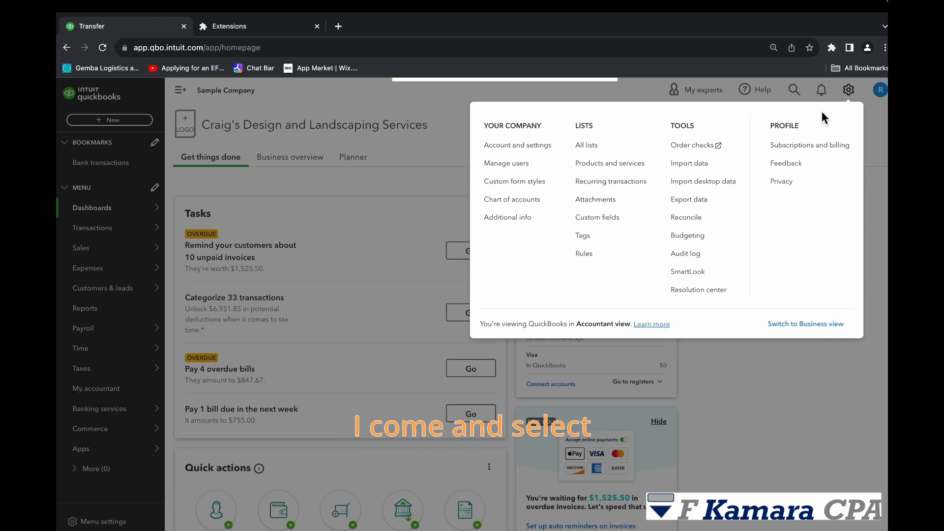
pyautogui.click(623, 182)
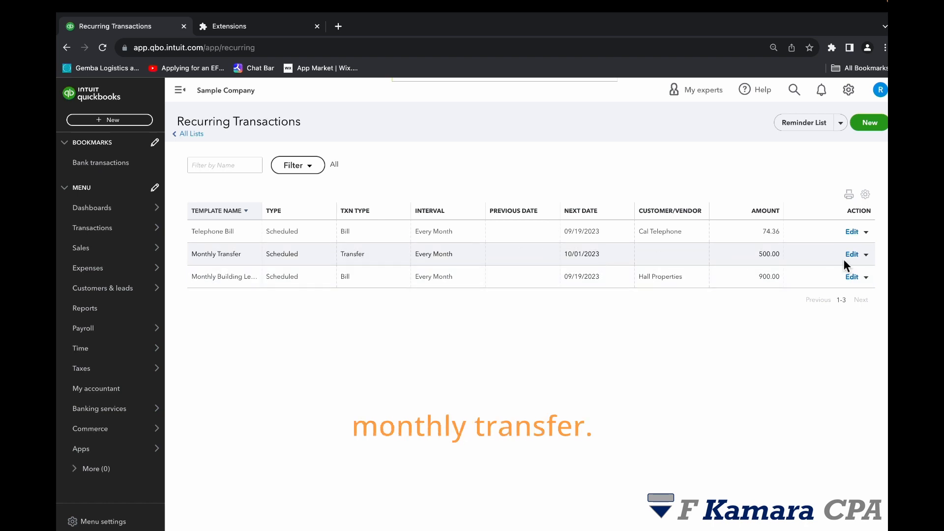
pyautogui.click(866, 255)
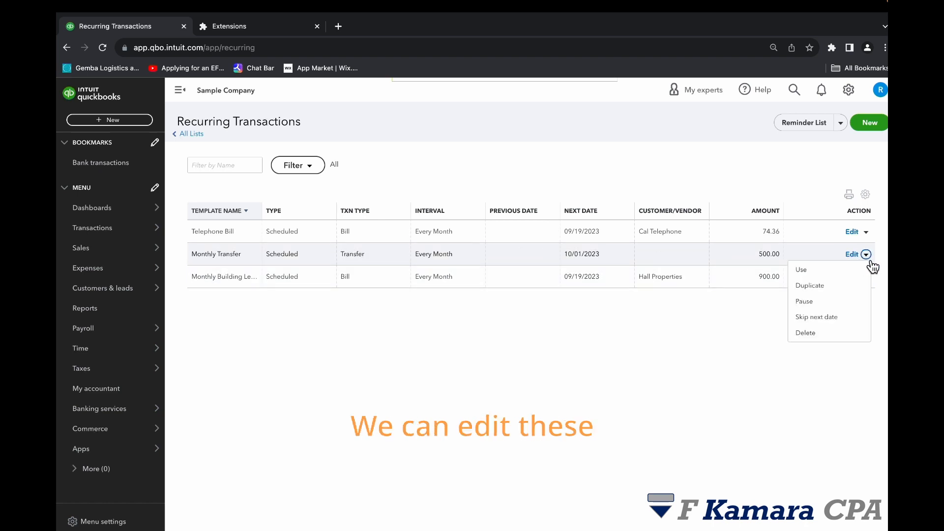
pyautogui.click(809, 271)
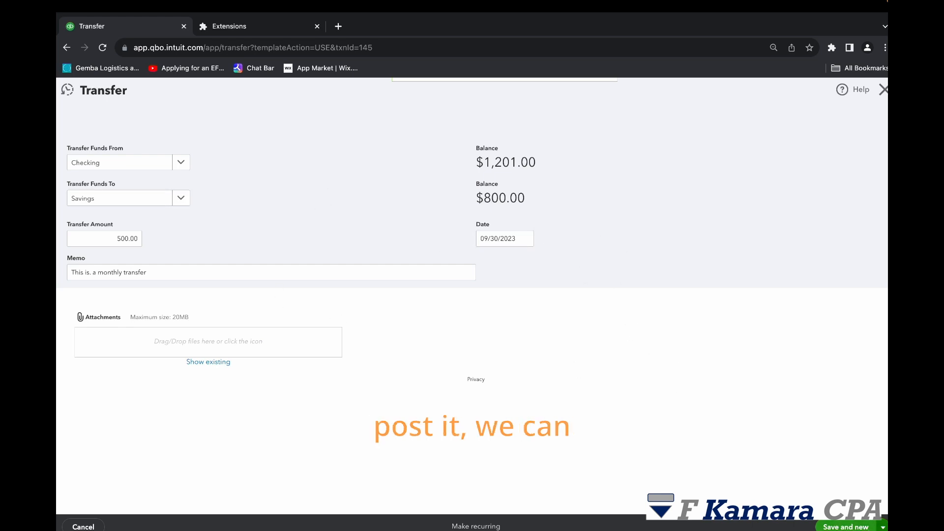
pyautogui.click(845, 511)
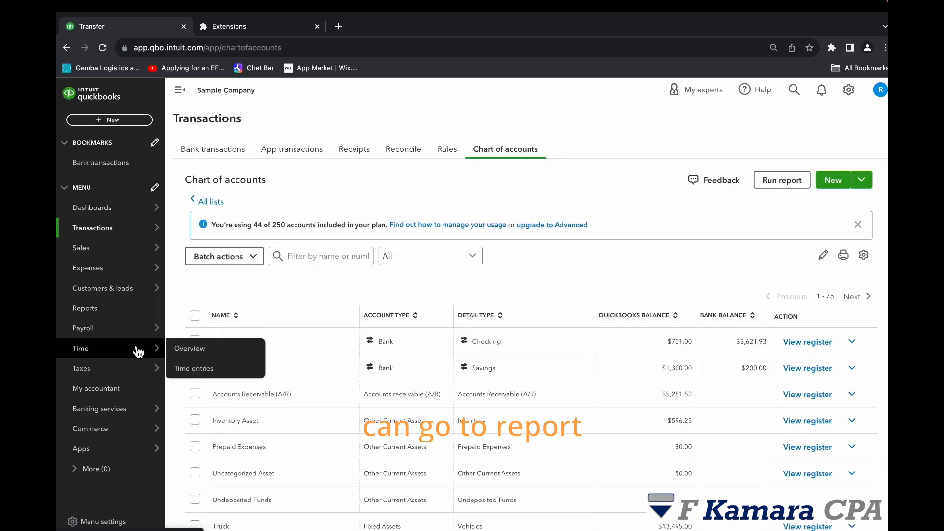
# Find and open the Journal report and look through its transactions for this month to date.
pyautogui.click(147, 308)
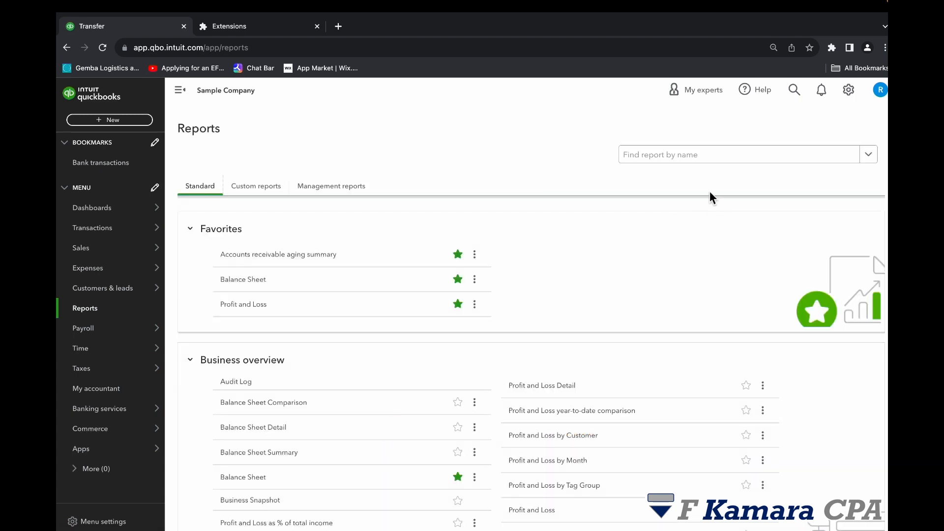
pyautogui.click(710, 154)
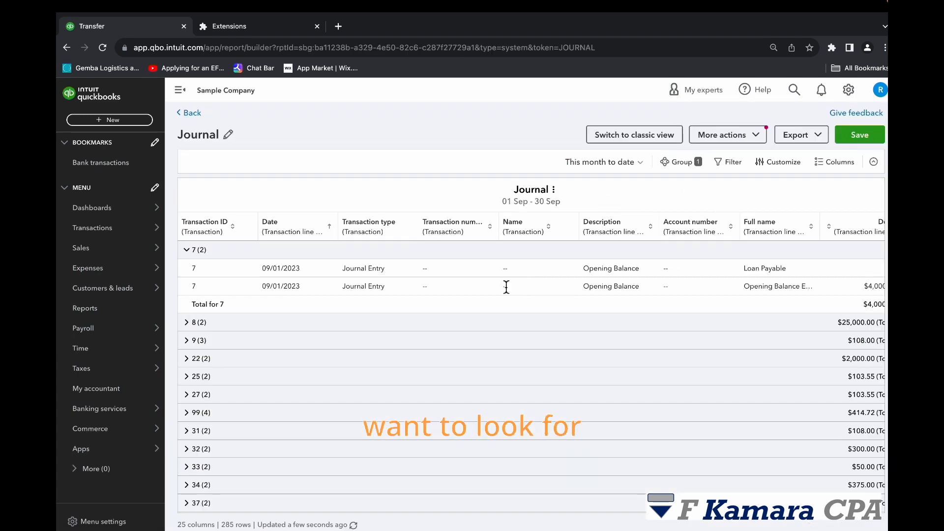
pyautogui.scroll(-5, 496, 293)
pyautogui.scroll(5, 496, 292)
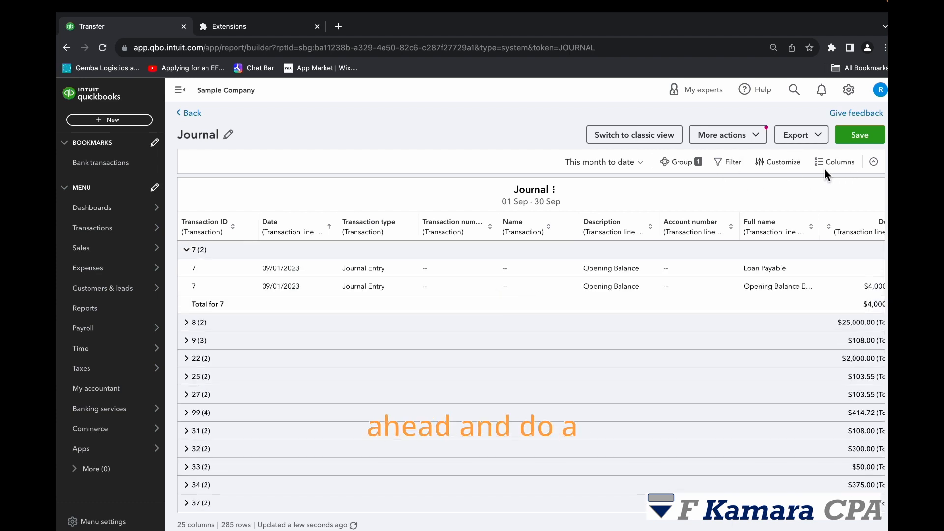
# Filter the Journal report to show only entries whose transaction type equals Transfer, and save the customized report.
pyautogui.click(783, 162)
pyautogui.click(730, 162)
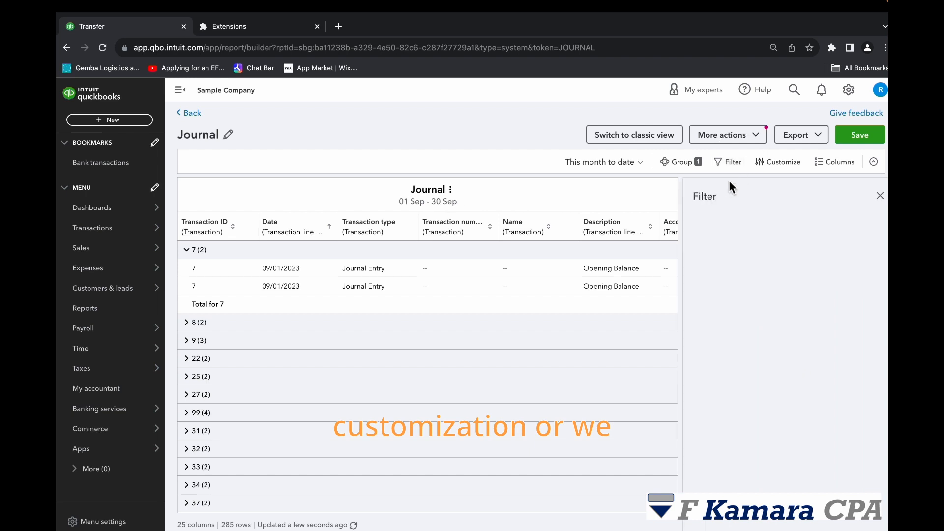
pyautogui.click(684, 255)
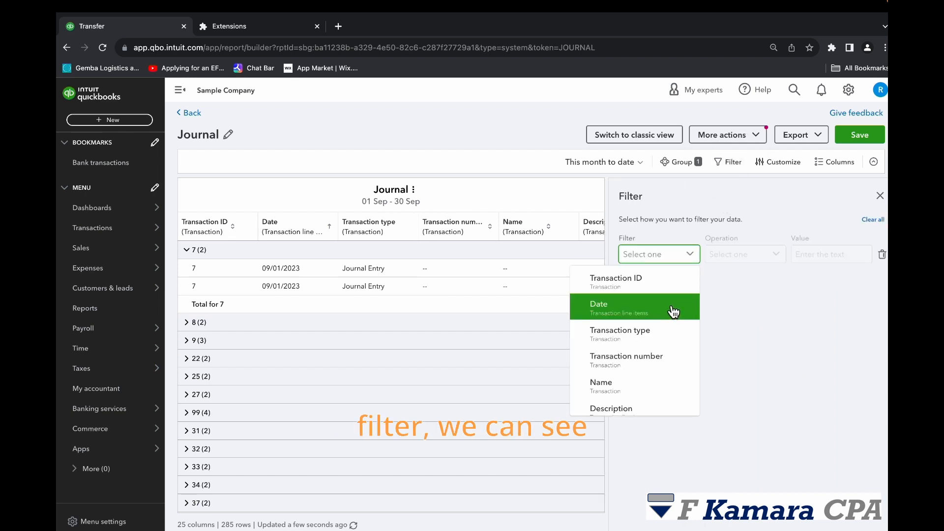
pyautogui.click(648, 335)
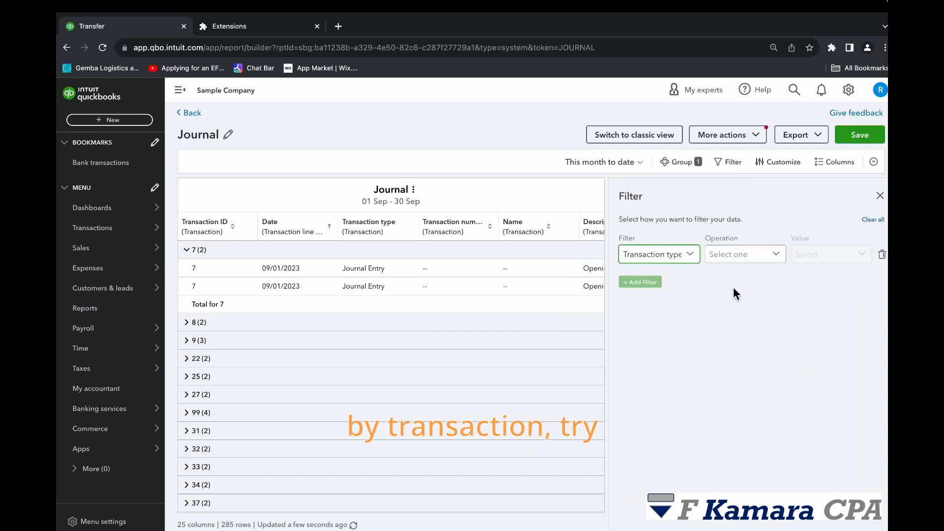
pyautogui.click(717, 256)
pyautogui.click(723, 276)
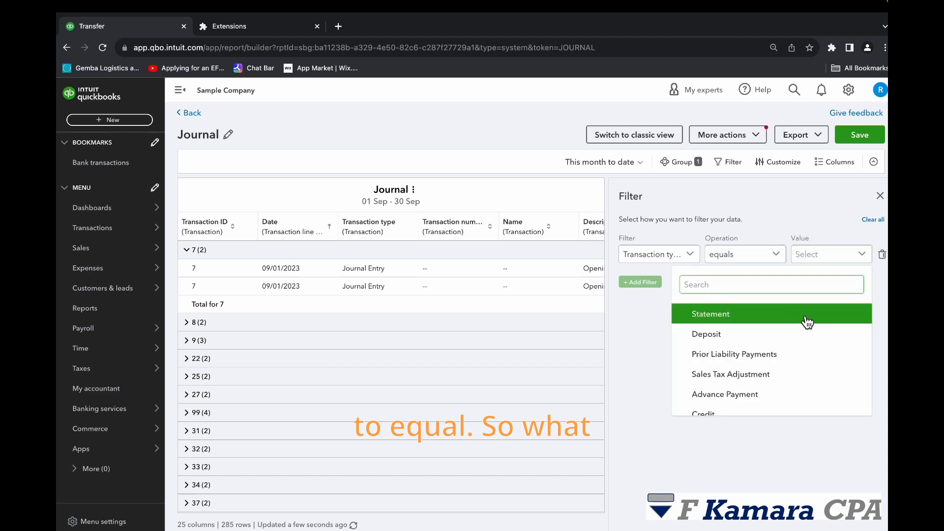
pyautogui.scroll(-3, 790, 347)
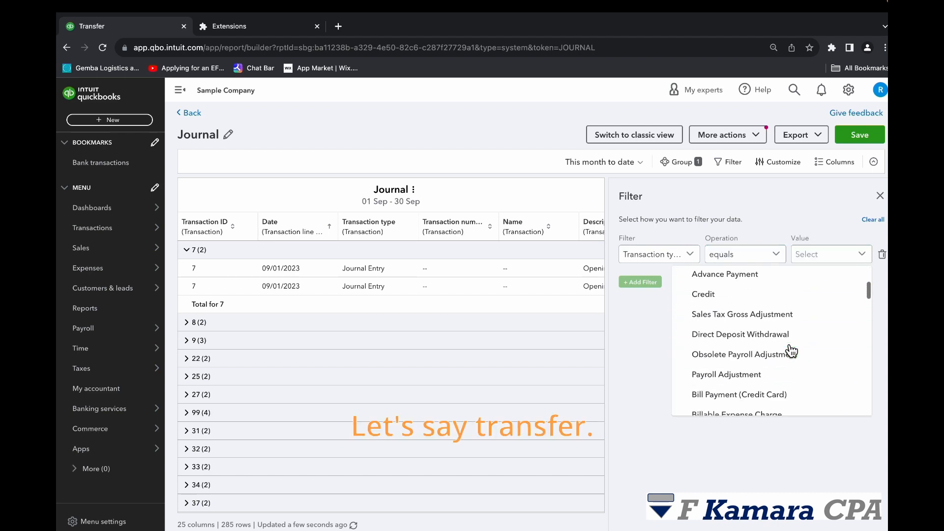
pyautogui.scroll(-1, 791, 351)
pyautogui.click(763, 378)
pyautogui.click(873, 139)
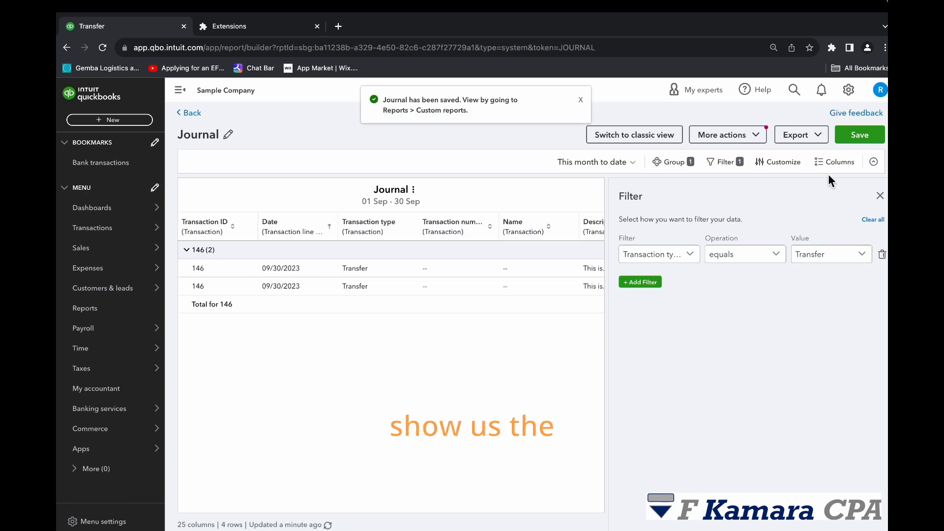
pyautogui.click(880, 196)
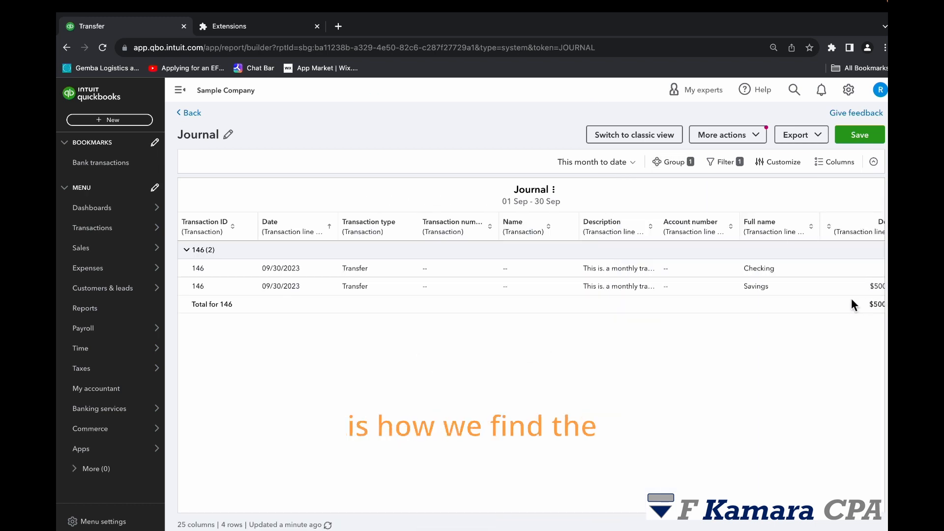
# Open the 09/30/2023 transfer from its Checking line in the filtered Journal report.
pyautogui.hotkey('ctrl', '-')
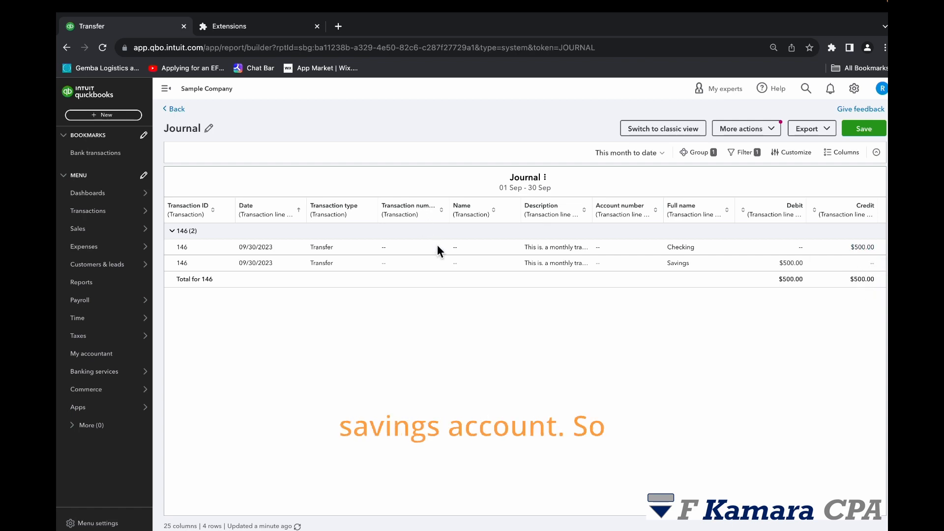
pyautogui.click(324, 247)
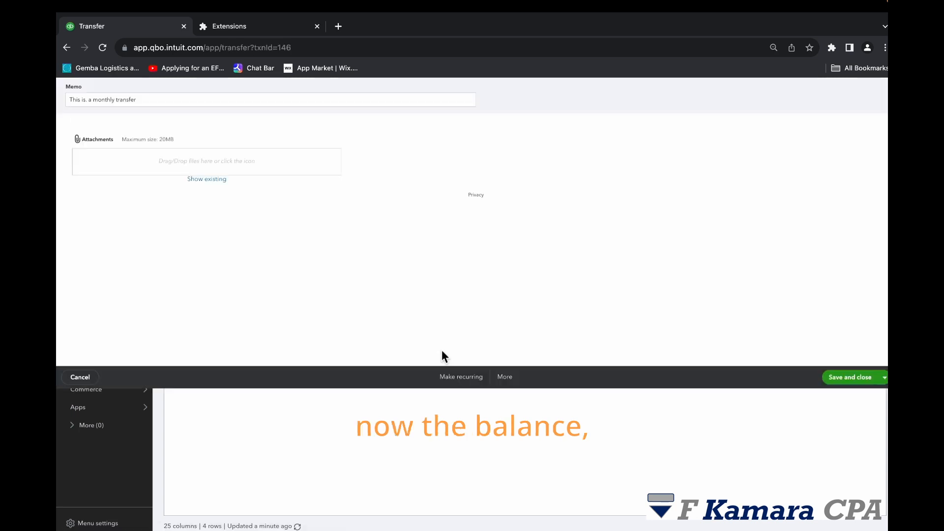